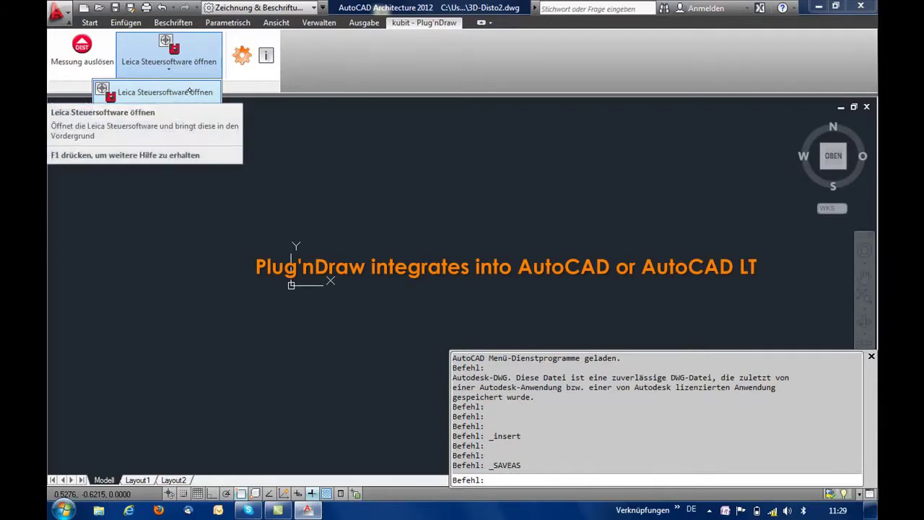
Step: Launch the Leica 3D Disto control software from the kubit Plug'nDraw ribbon tab
click(191, 91)
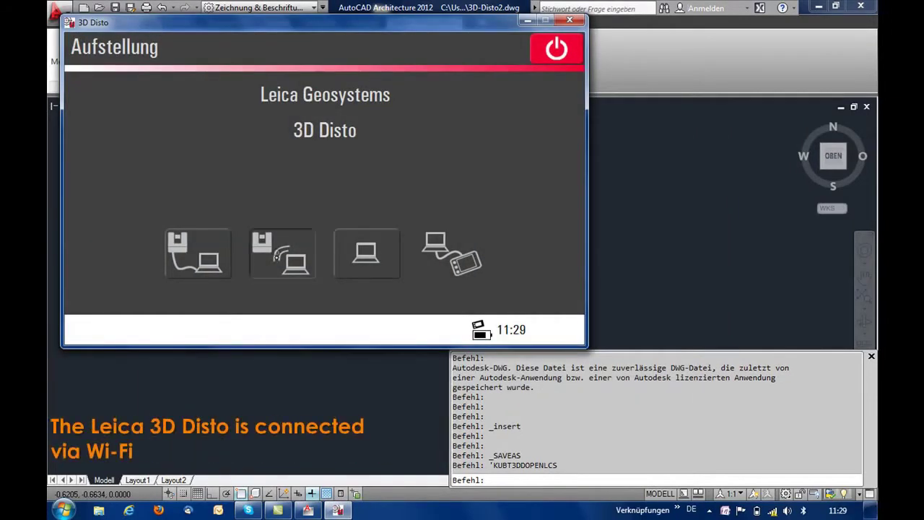
Step: Connect the 3D Disto over Wi-Fi, show its Zielsucher viewfinder, and move its window right
click(278, 254)
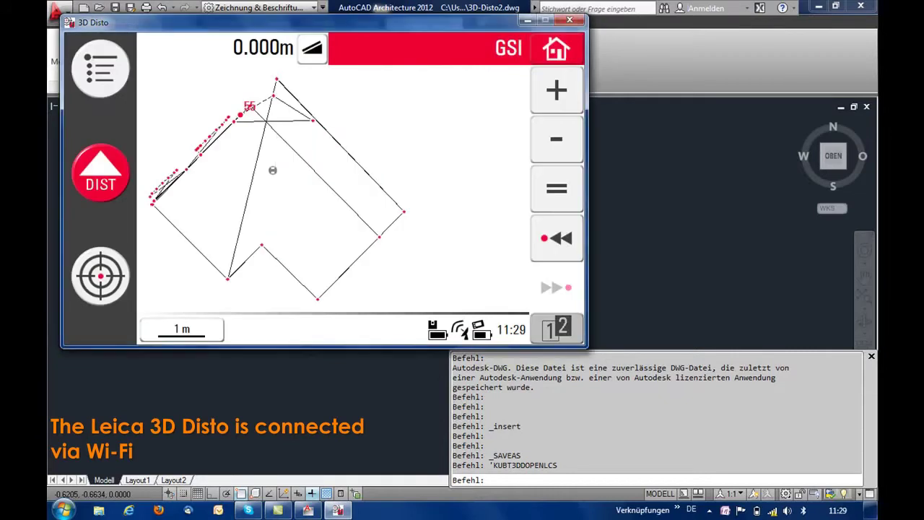
click(100, 275)
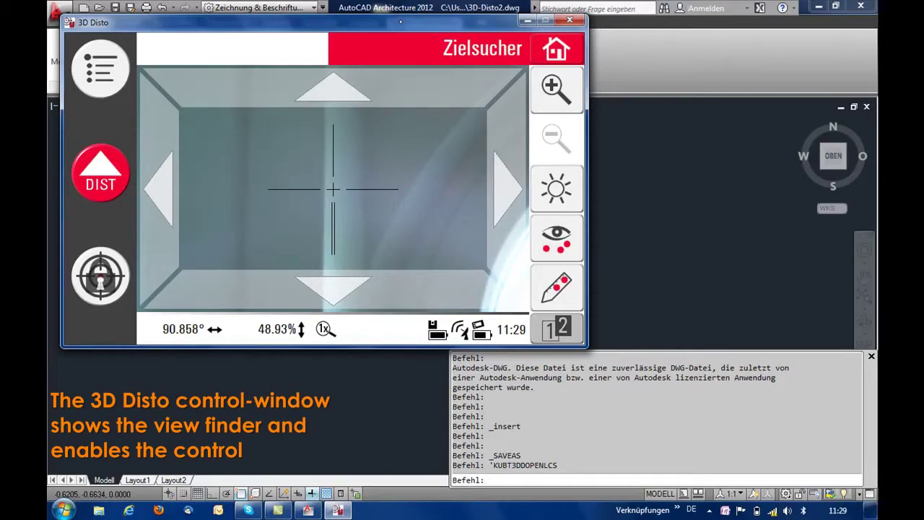
drag(401, 21, 655, 34)
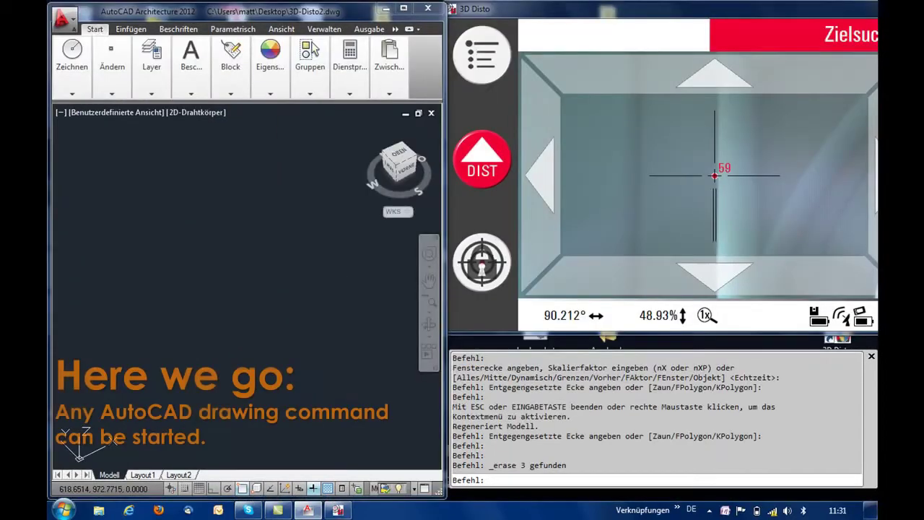
Step: Start a Linie whose first point is the Disto-measured first room corner
click(72, 68)
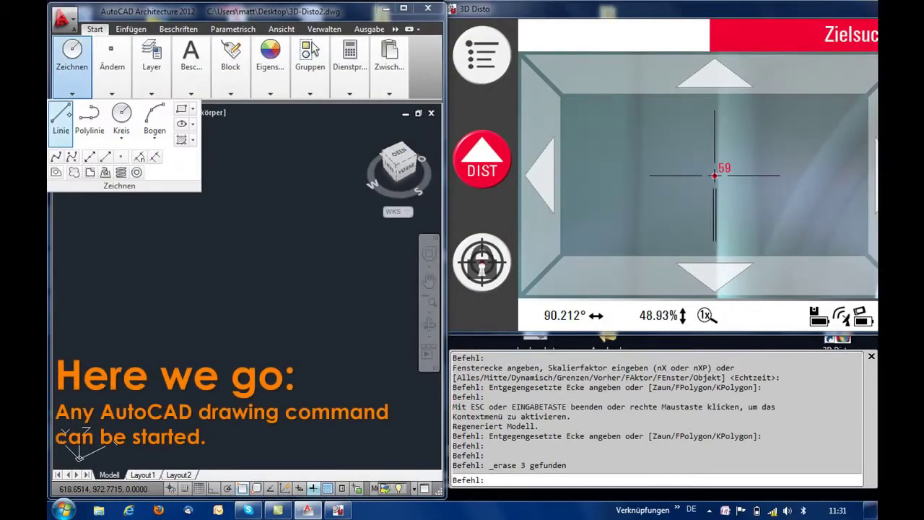
click(63, 124)
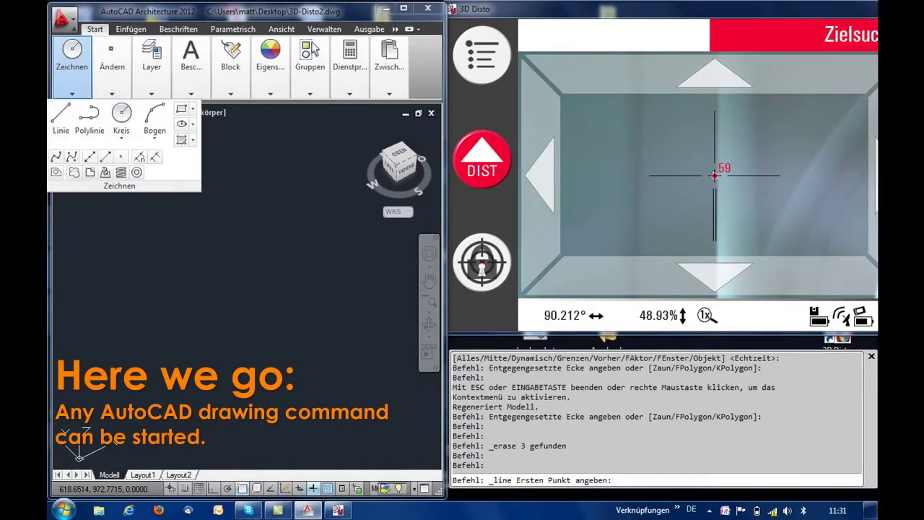
click(716, 165)
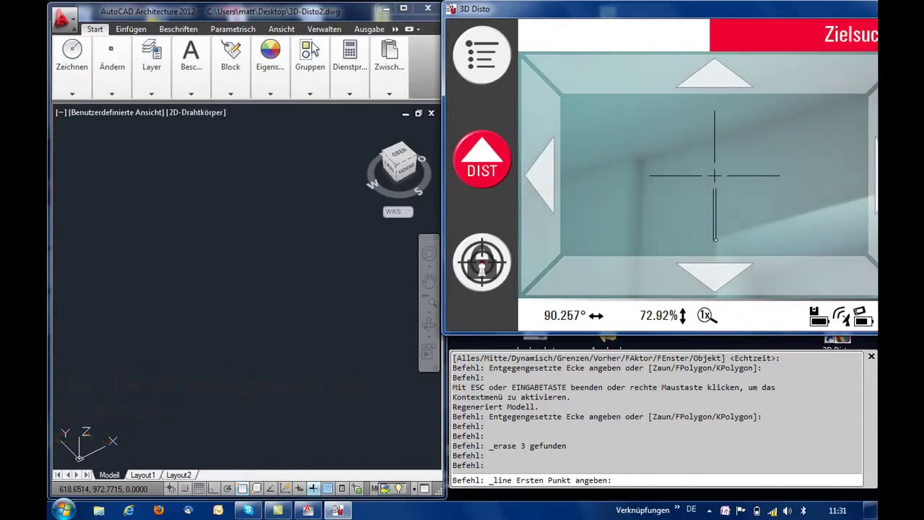
click(725, 245)
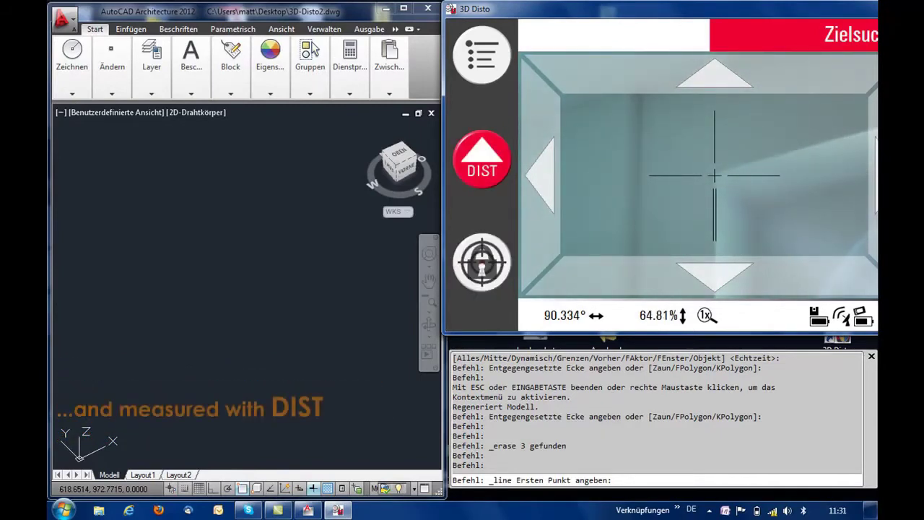
click(481, 158)
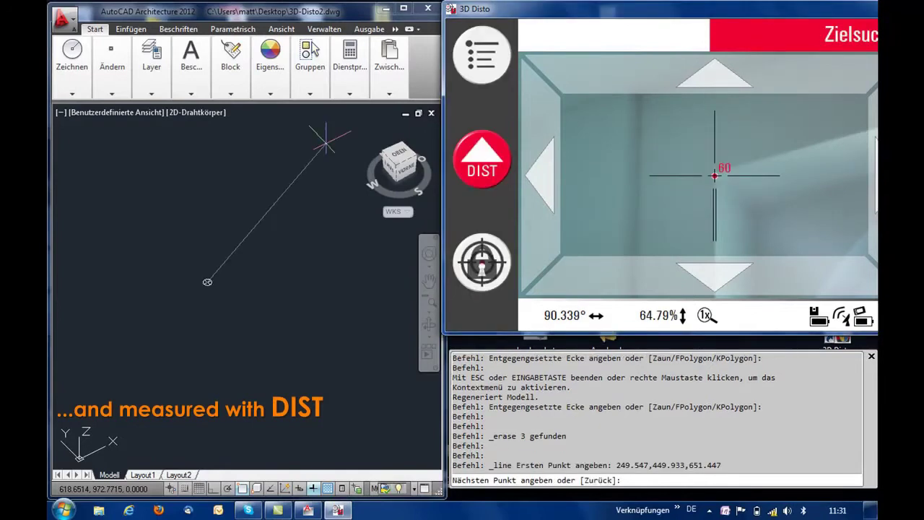
Step: Measure the remaining corners with the Disto and close the four-sided outline (Schließen)
click(788, 156)
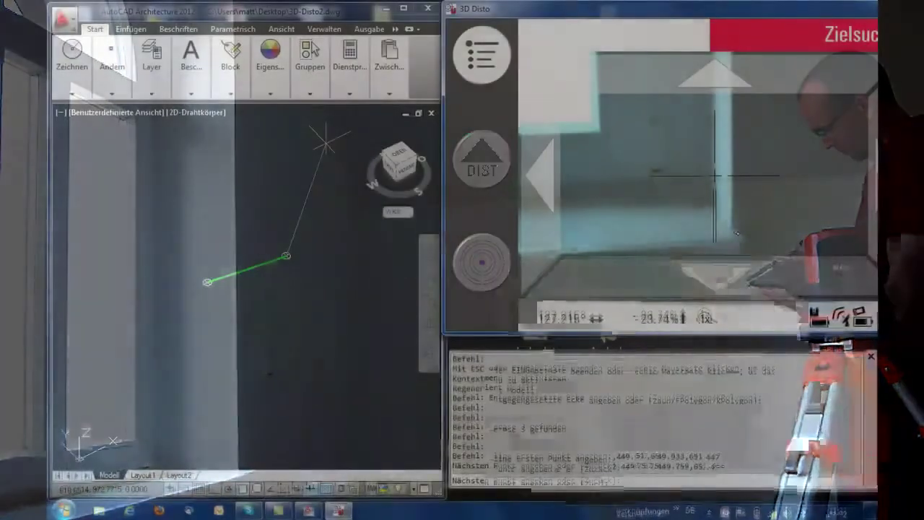
click(487, 163)
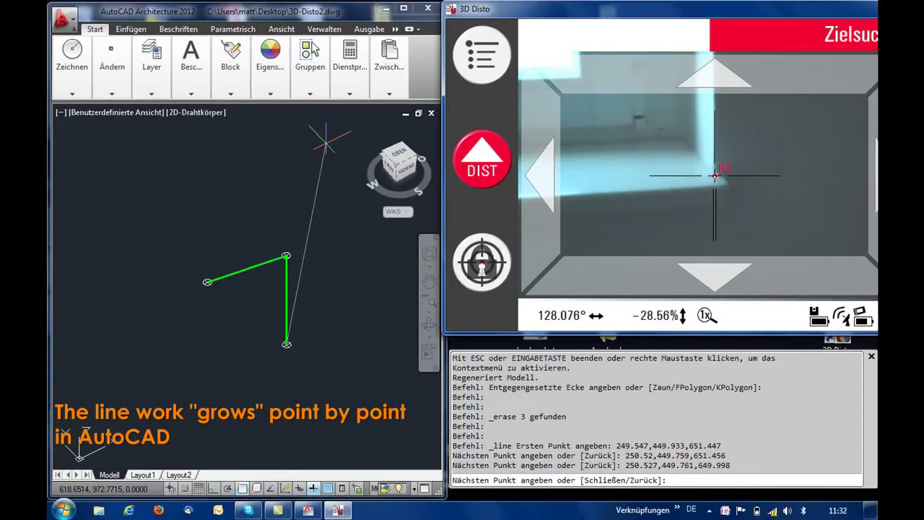
click(584, 171)
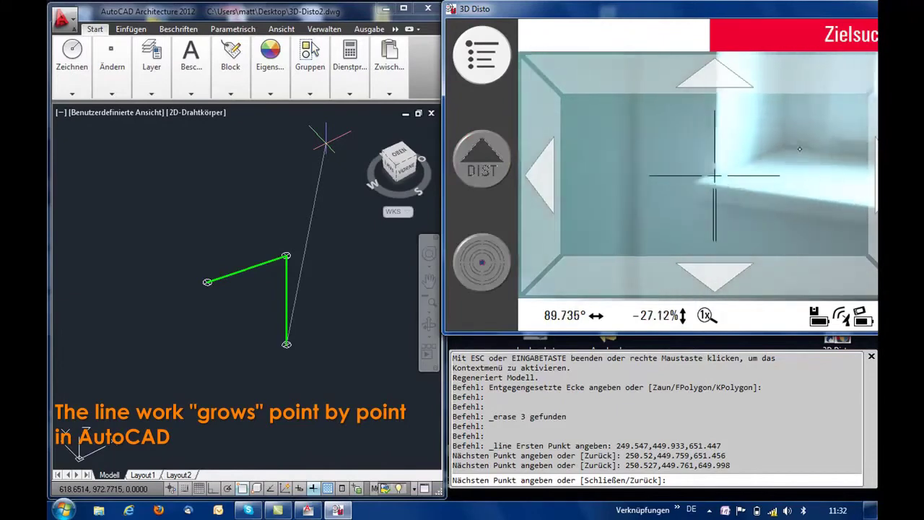
click(486, 158)
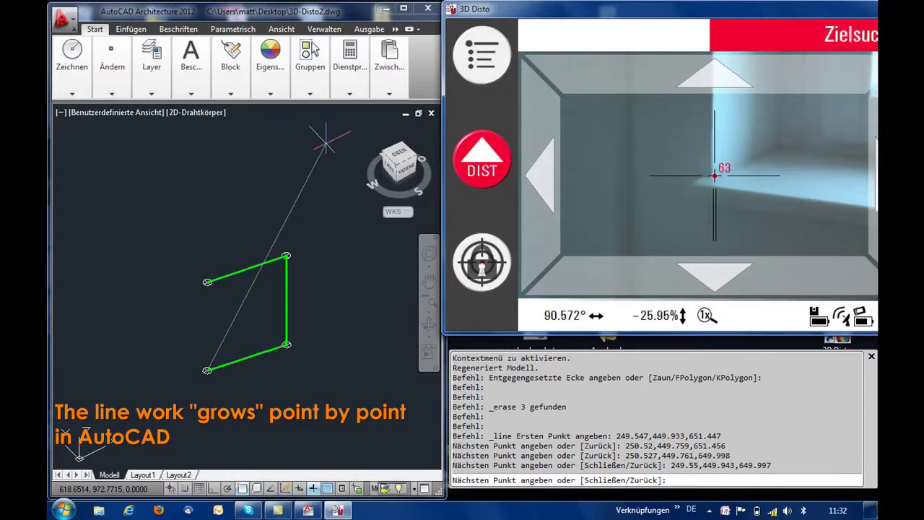
right_click(325, 315)
click(378, 370)
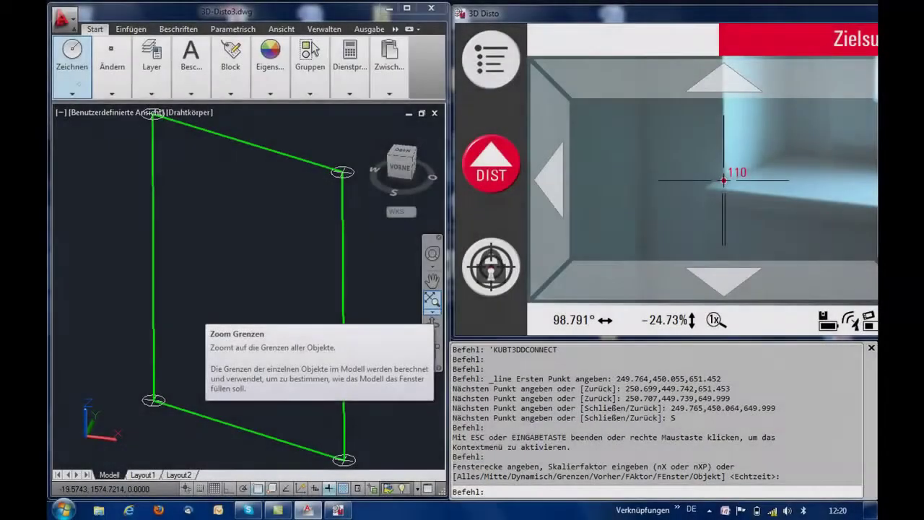
Step: Start a 3D-Polylinie at the measured arch start and add the next arch point
click(70, 93)
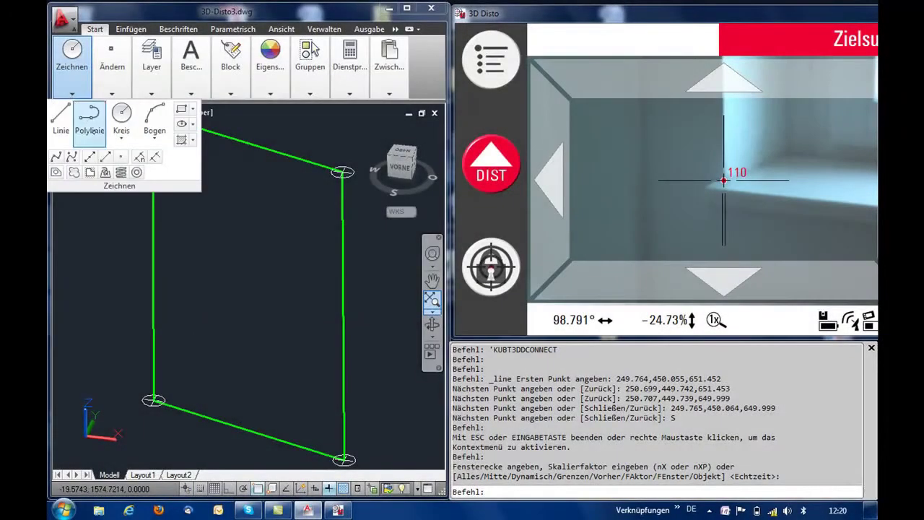
click(120, 172)
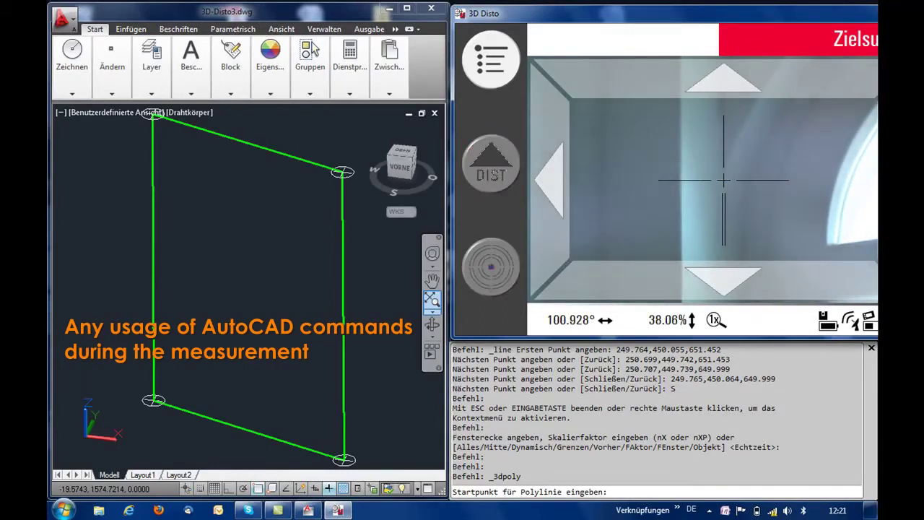
click(491, 165)
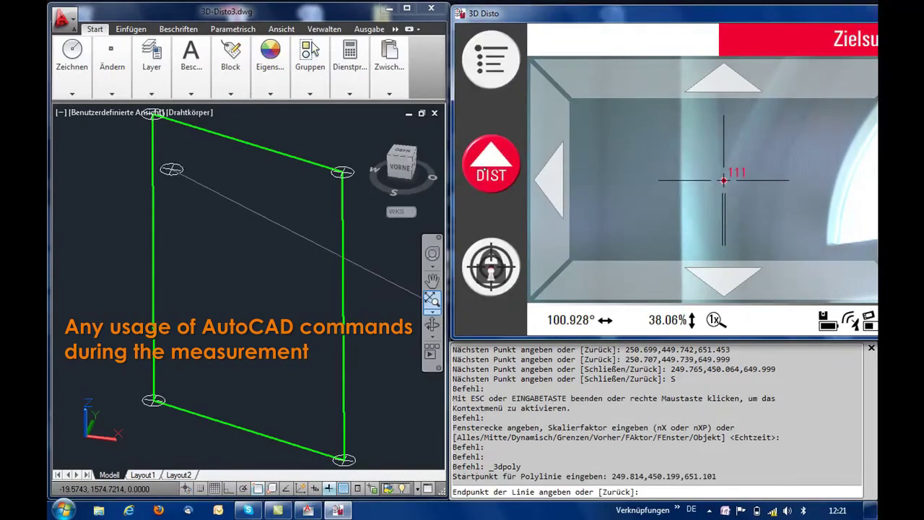
click(765, 133)
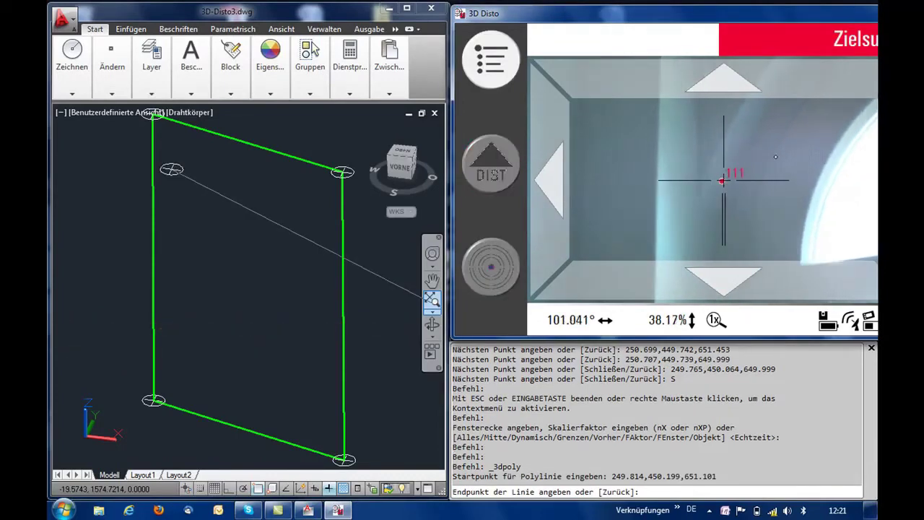
click(490, 166)
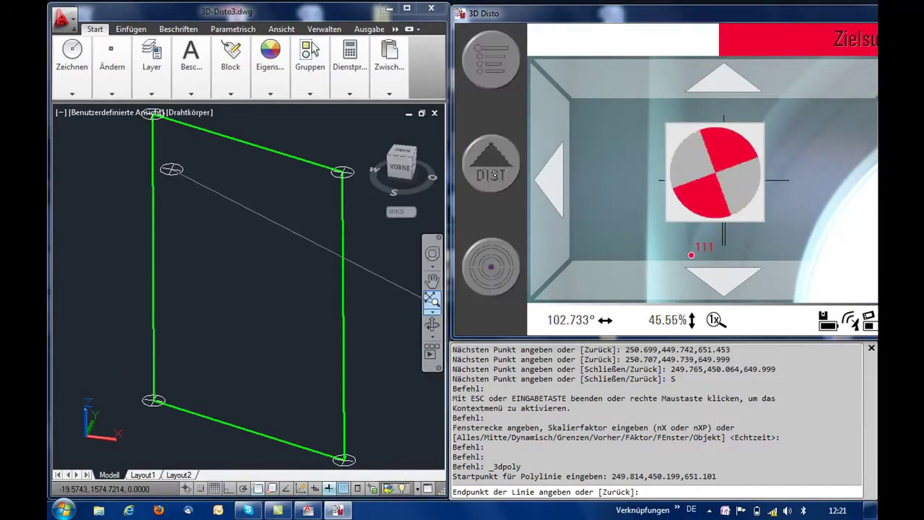
Step: Measure further arch points down to point 119 on the opening's side and finish the polyline
click(789, 148)
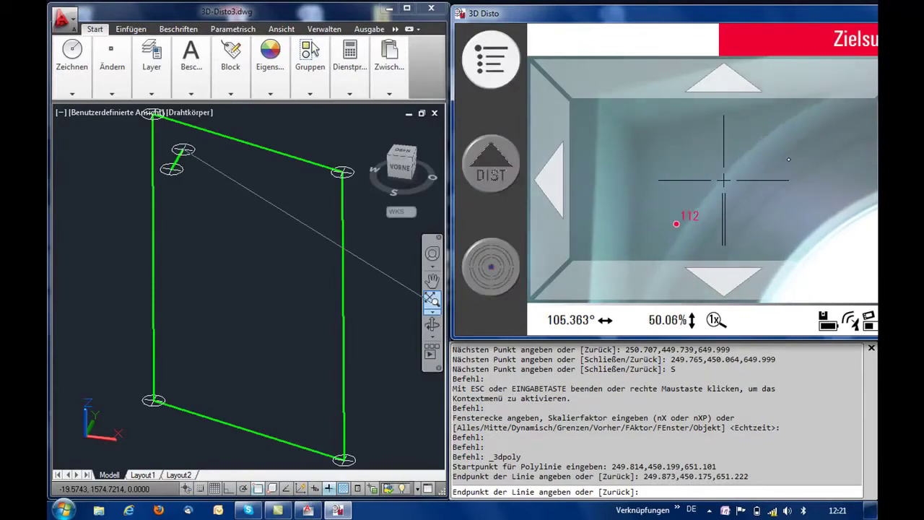
click(491, 166)
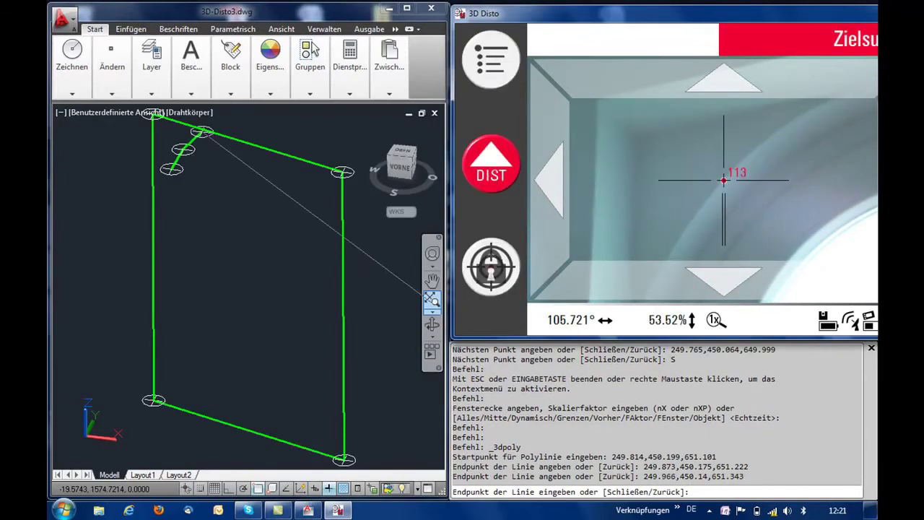
click(800, 136)
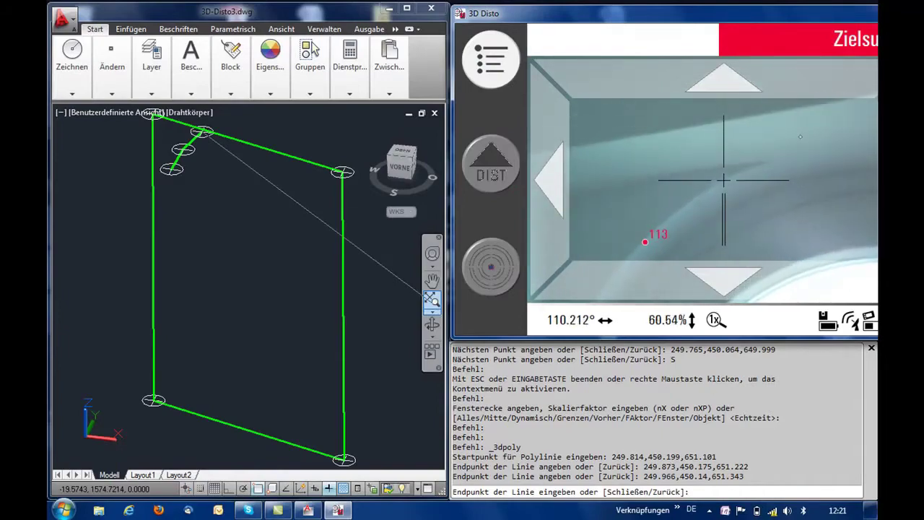
click(491, 166)
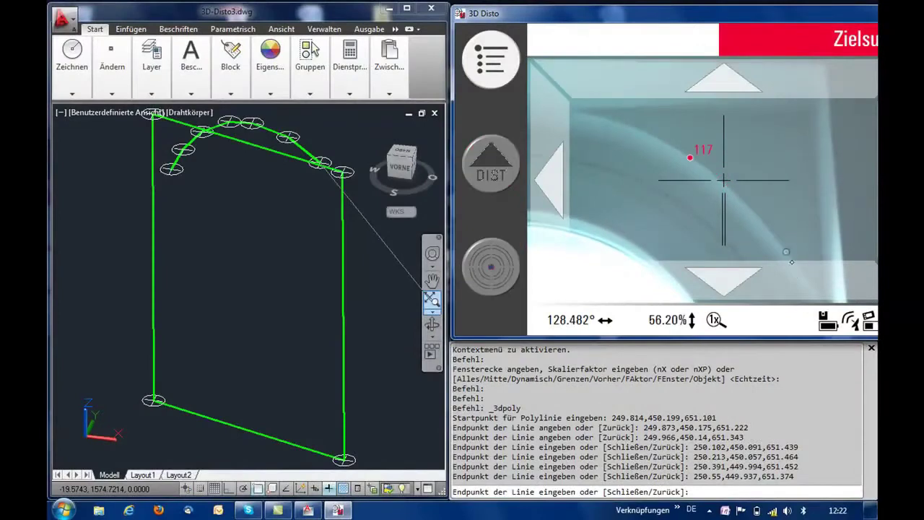
click(786, 251)
click(491, 164)
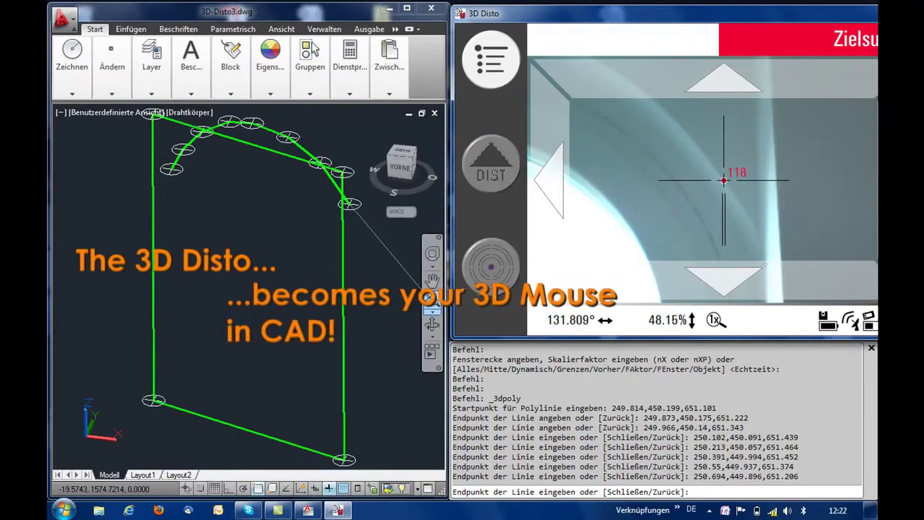
click(758, 273)
click(491, 165)
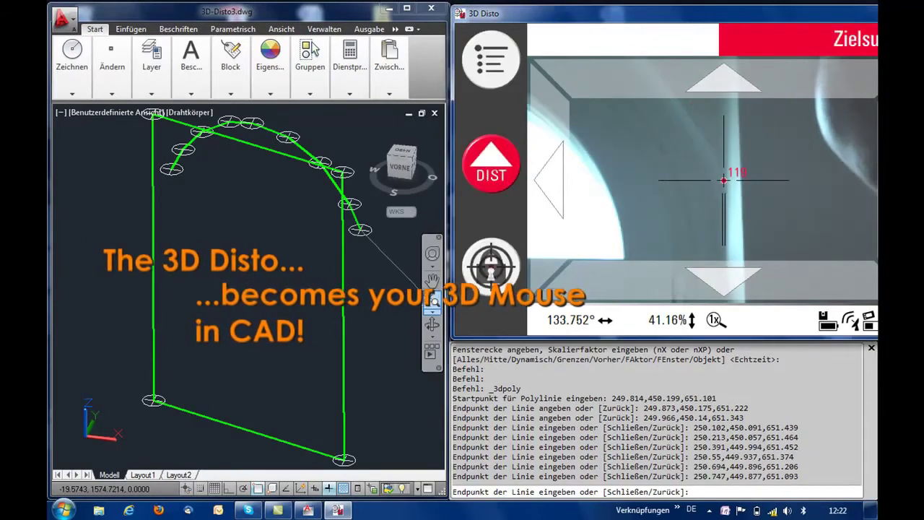
key(Return)
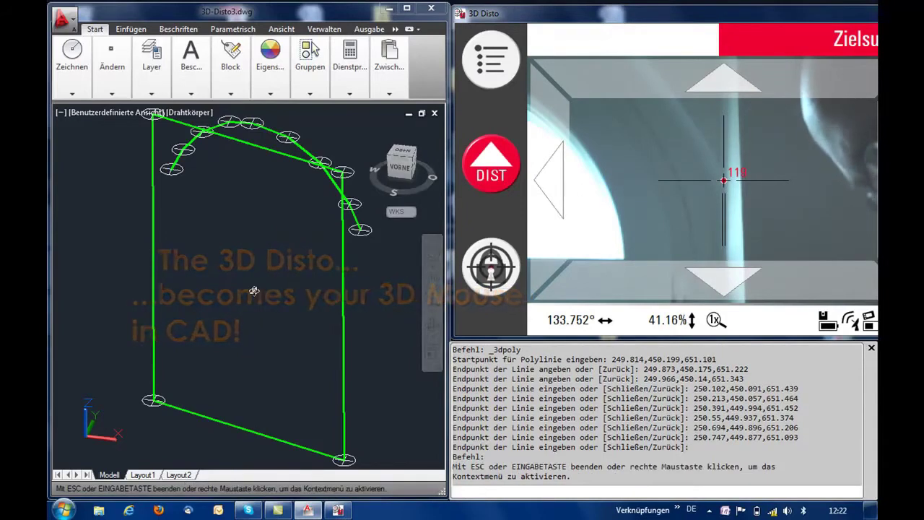
Step: Orbit to inspect the measured window outline in 3D, then exit orbit and return to the OBEN view
mouse_move(246, 289)
shift+middle_down()
mouse_move(303, 297)
mouse_move(385, 247)
mouse_move(320, 314)
mouse_move(305, 349)
shift+middle_up()
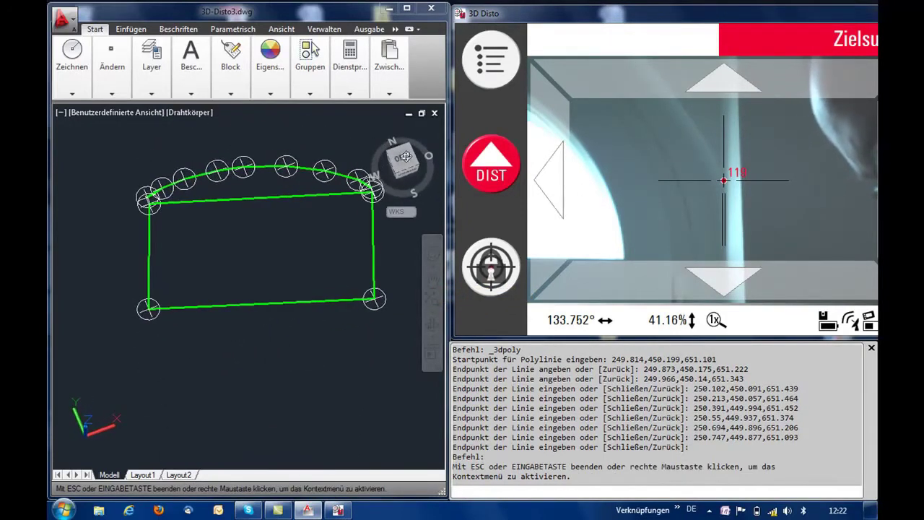
right_click(335, 360)
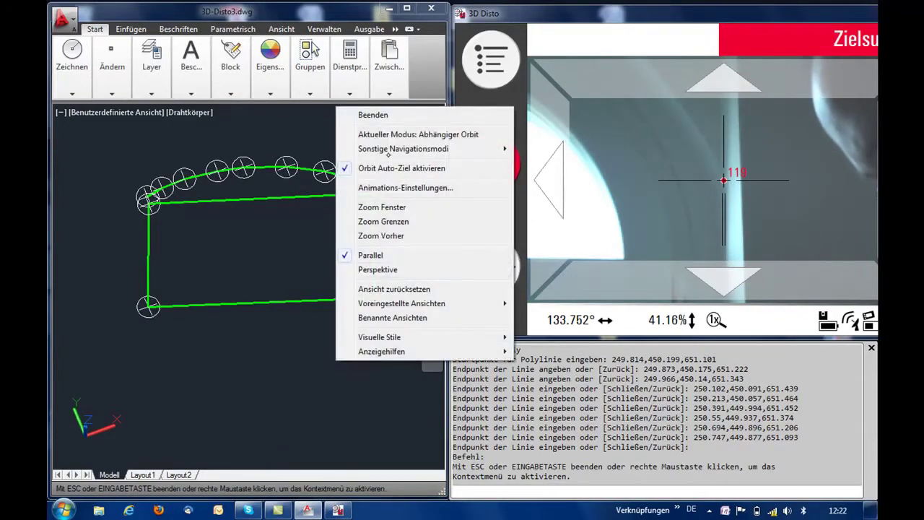
click(395, 115)
click(402, 163)
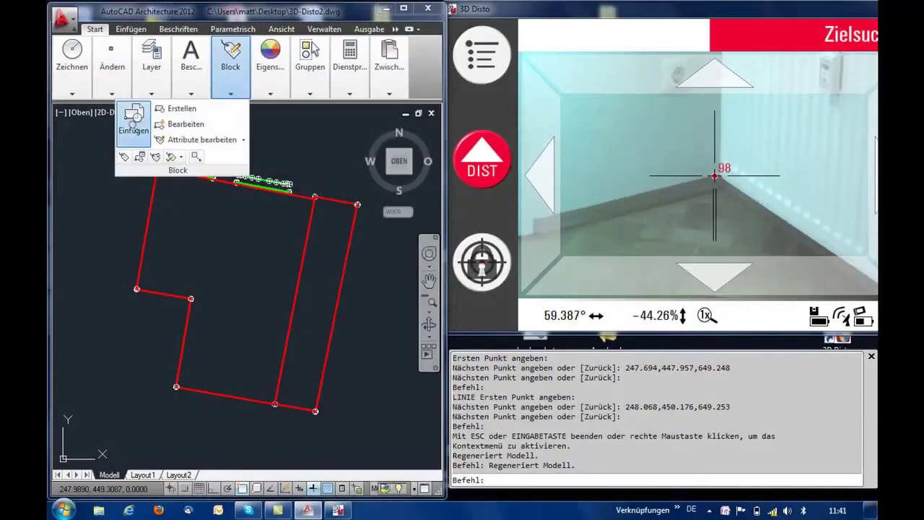
Step: Start inserting the outlet block and orbit the room wireframe into a 3D view
click(133, 124)
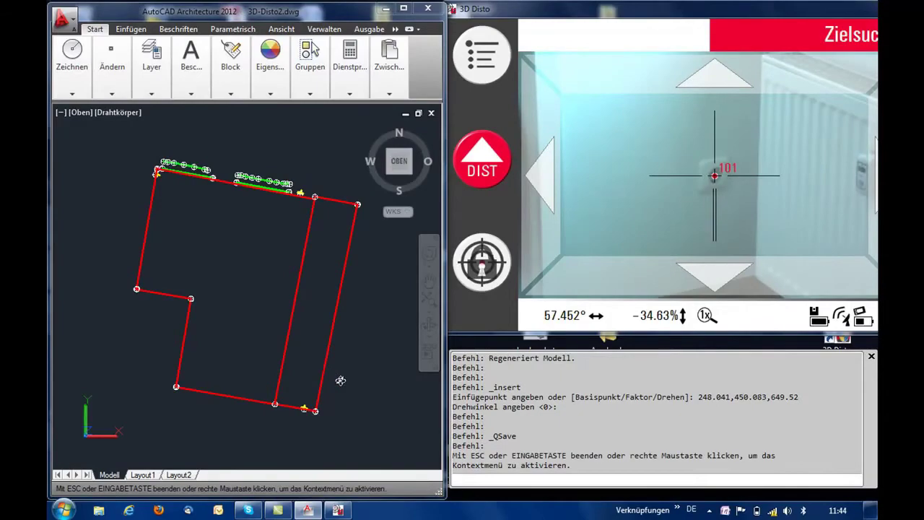
mouse_move(340, 381)
shift+middle_down()
mouse_move(282, 267)
mouse_move(365, 260)
mouse_move(385, 270)
mouse_move(374, 280)
mouse_move(388, 266)
mouse_move(368, 257)
shift+middle_up()
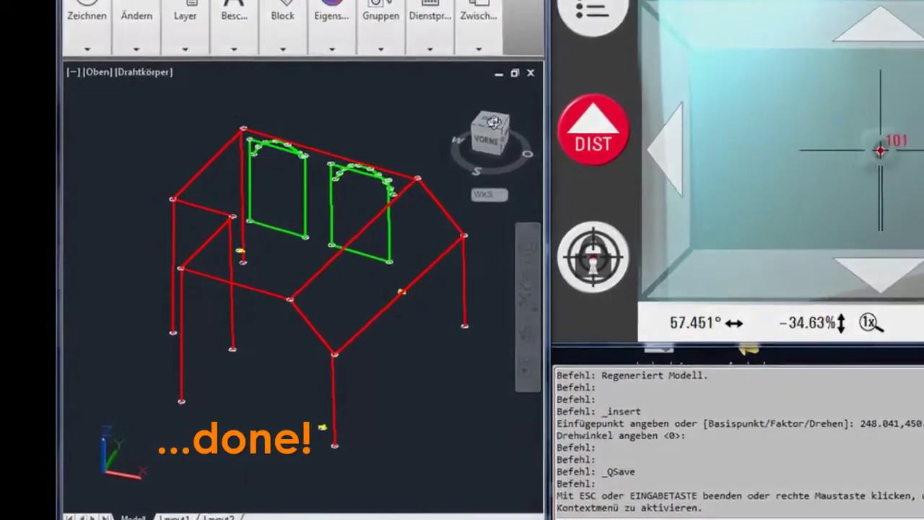